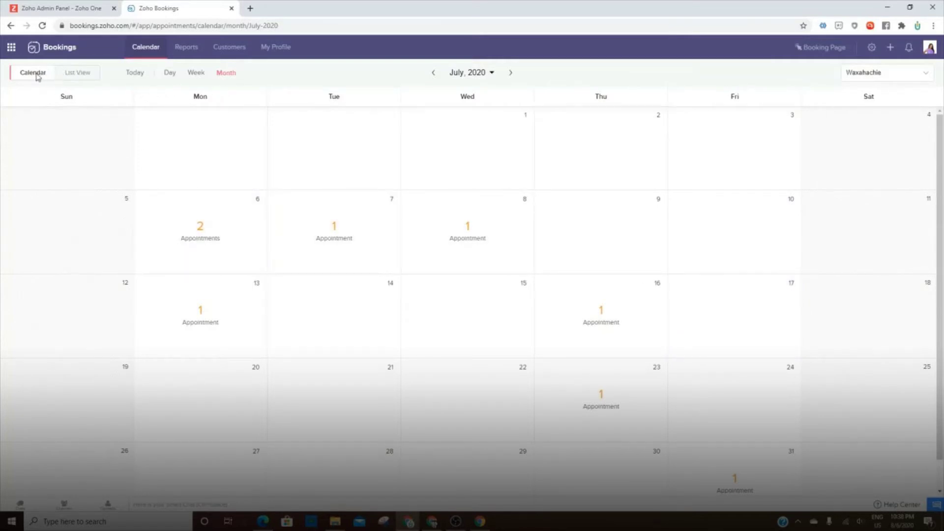
# - Switch July 2020 to List View, showing 8 pending appointments and $0 revenue
pyautogui.click(77, 73)
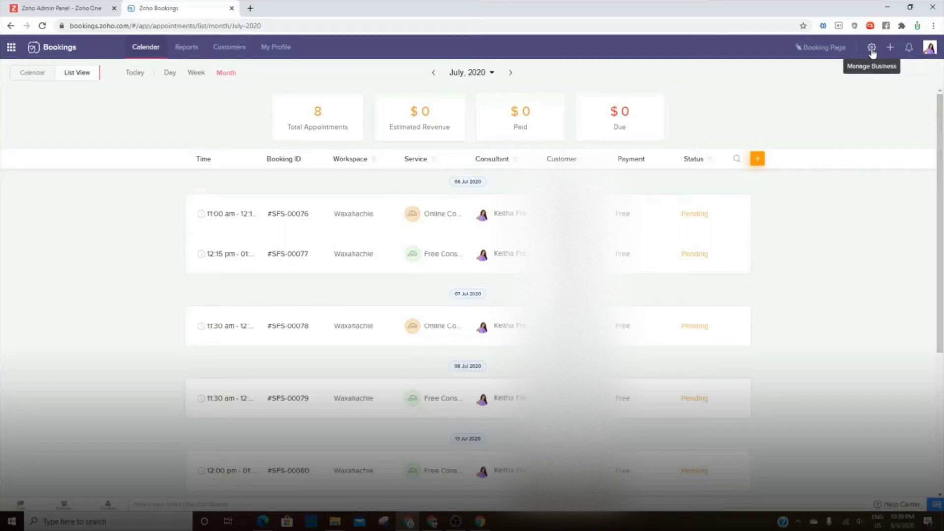
# - In Manage Business, review the Booking Page URL and the in-product notification opt-ins
pyautogui.click(873, 49)
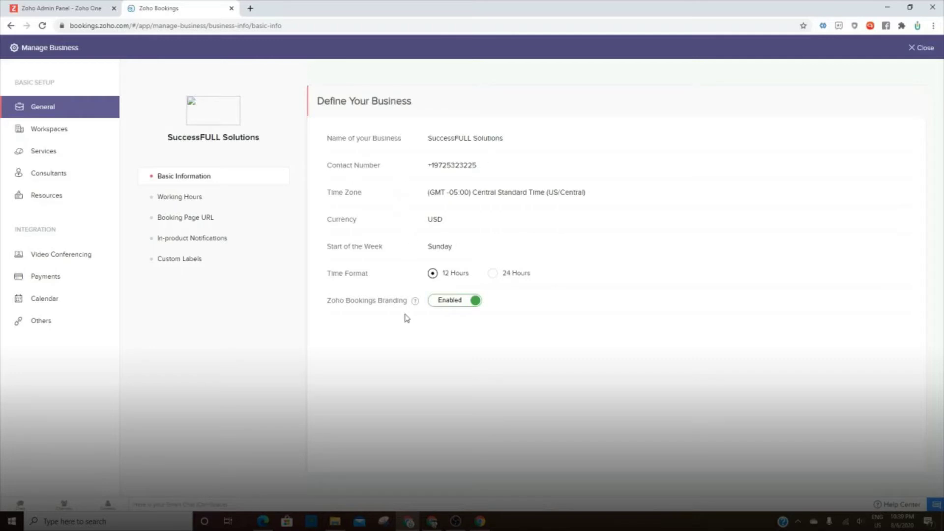
pyautogui.click(176, 222)
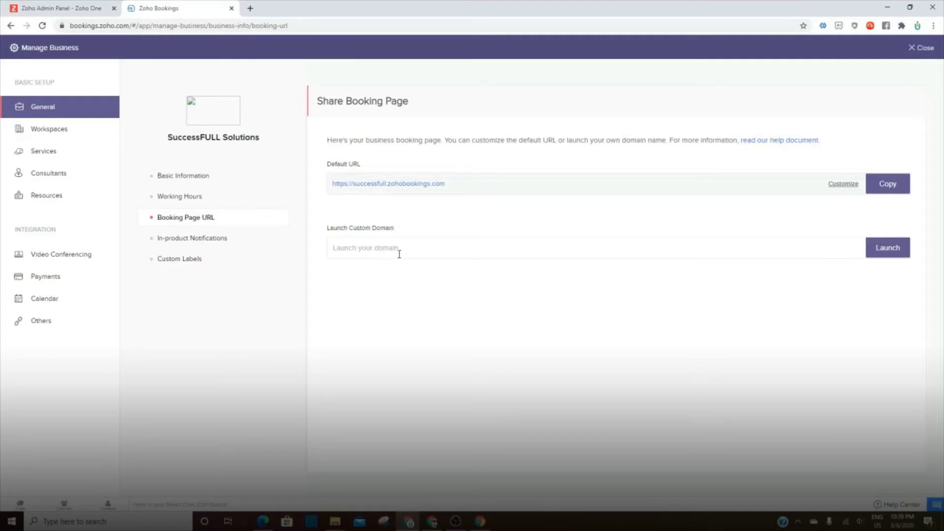
pyautogui.click(173, 239)
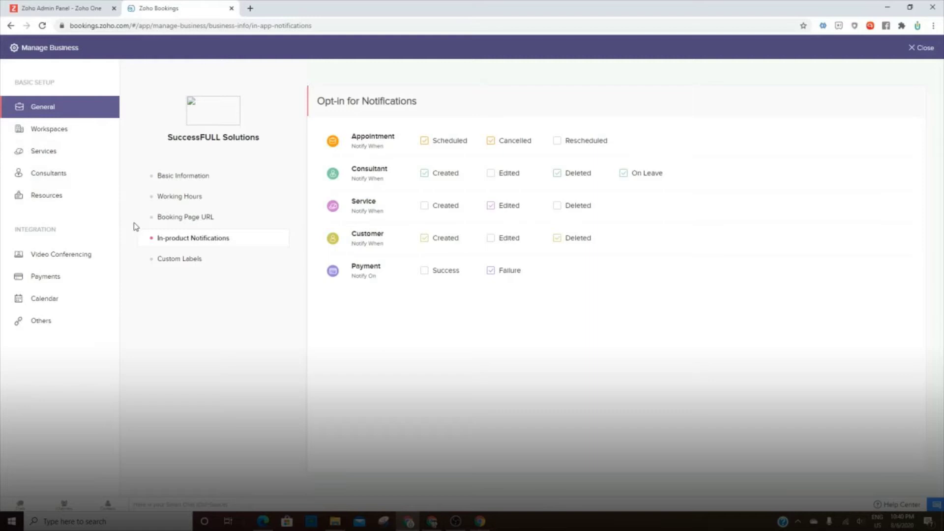
# - Look over the Custom Labels, then bring up the Waxahachie workspace's basic information
pyautogui.click(173, 261)
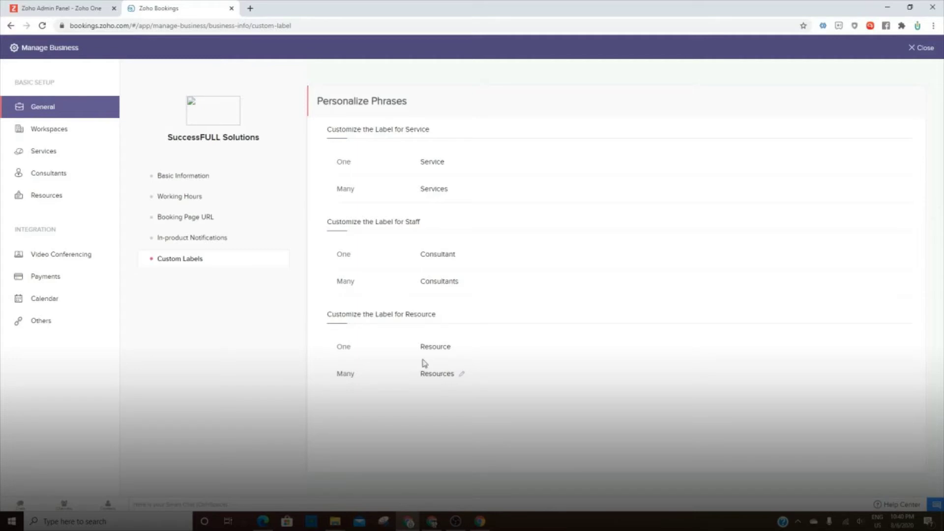
pyautogui.click(48, 130)
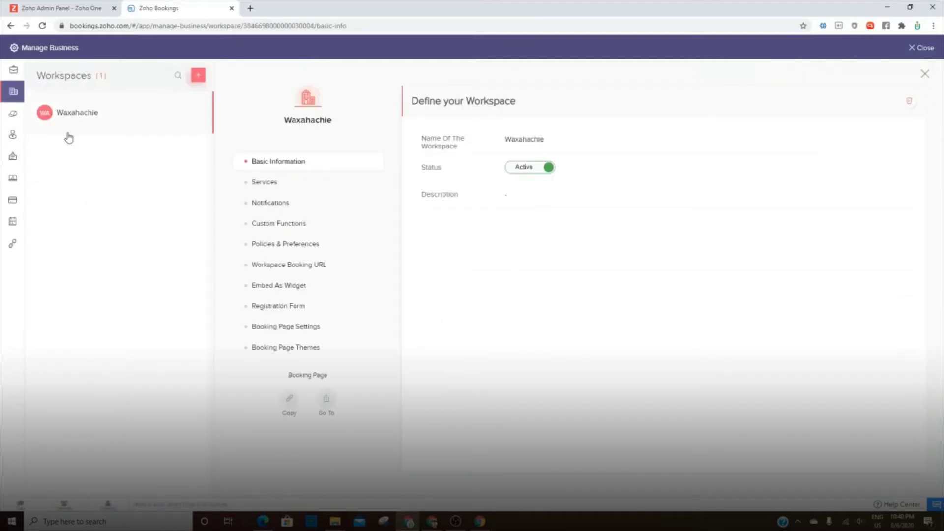
# - Review the workspace's Services, Notifications, Custom Functions and Booking Page Themes, then open Free Consultation - Virtual
pyautogui.click(274, 185)
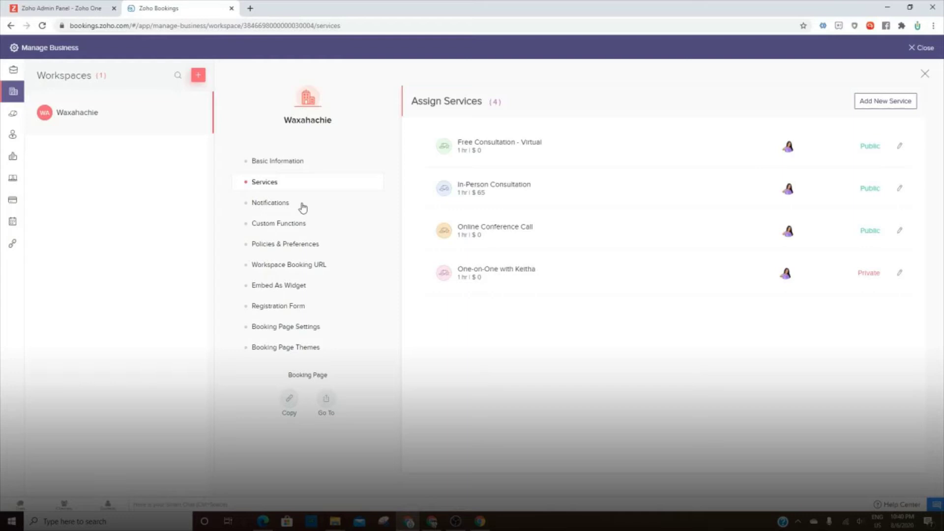
pyautogui.click(270, 204)
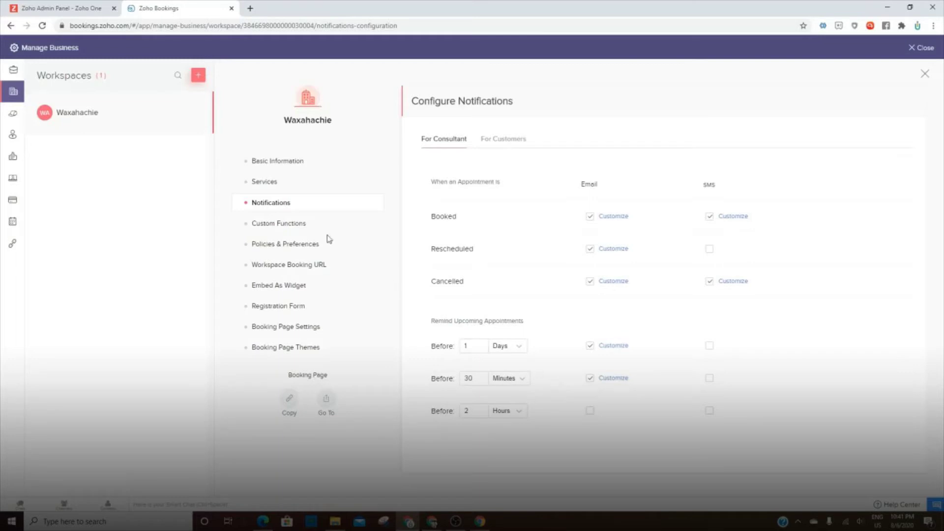
pyautogui.click(275, 223)
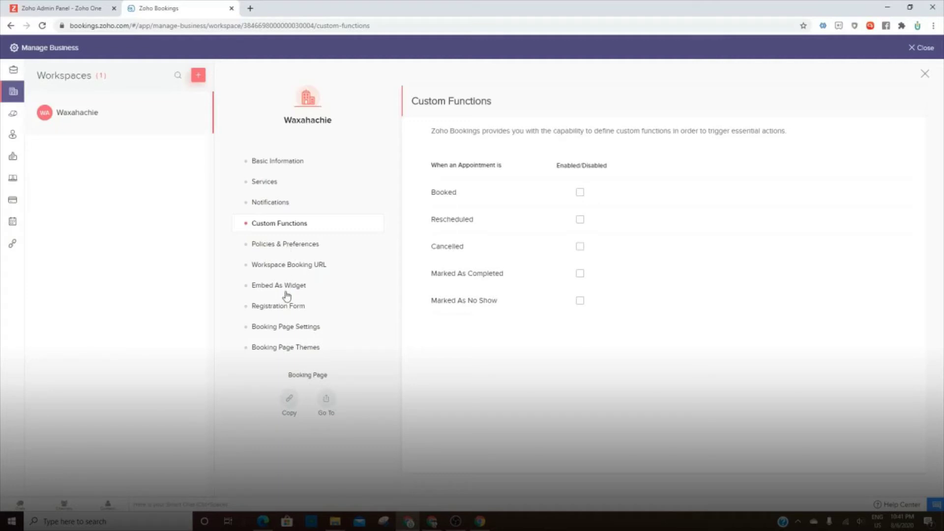
pyautogui.click(274, 349)
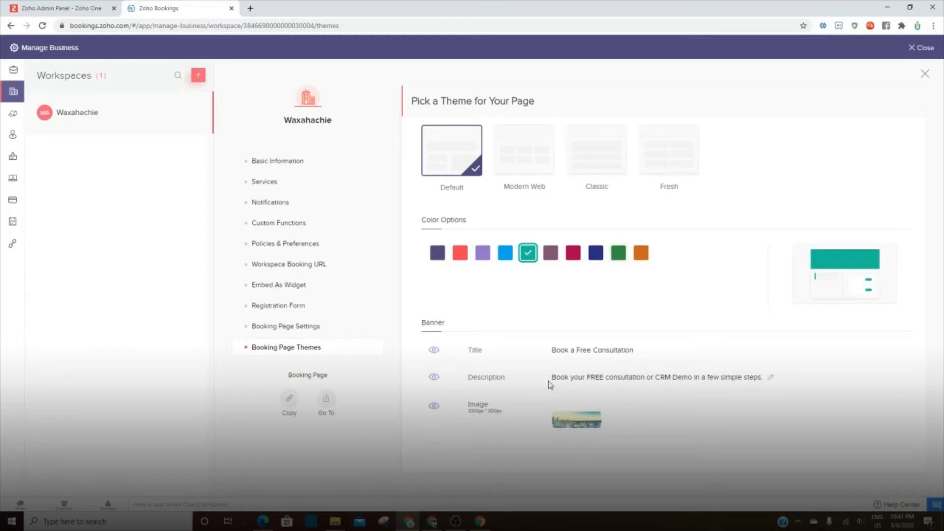
pyautogui.click(581, 422)
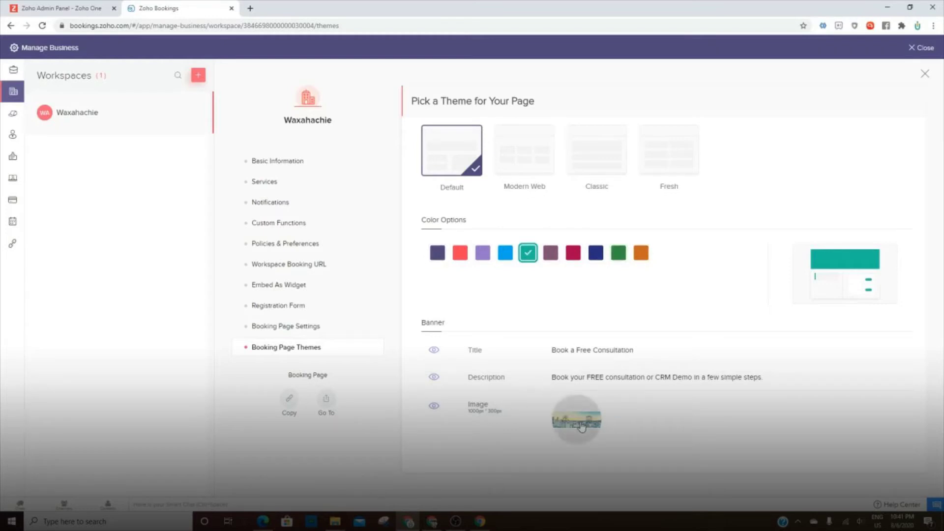
pyautogui.click(13, 113)
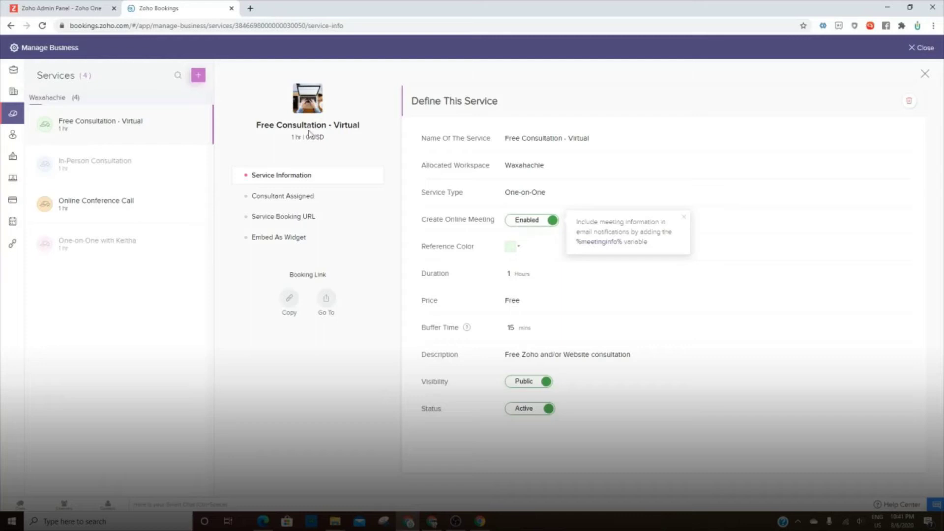
# - Check Free Consultation - Virtual's assigned consultant, then select its widget iframe embed code
pyautogui.click(281, 197)
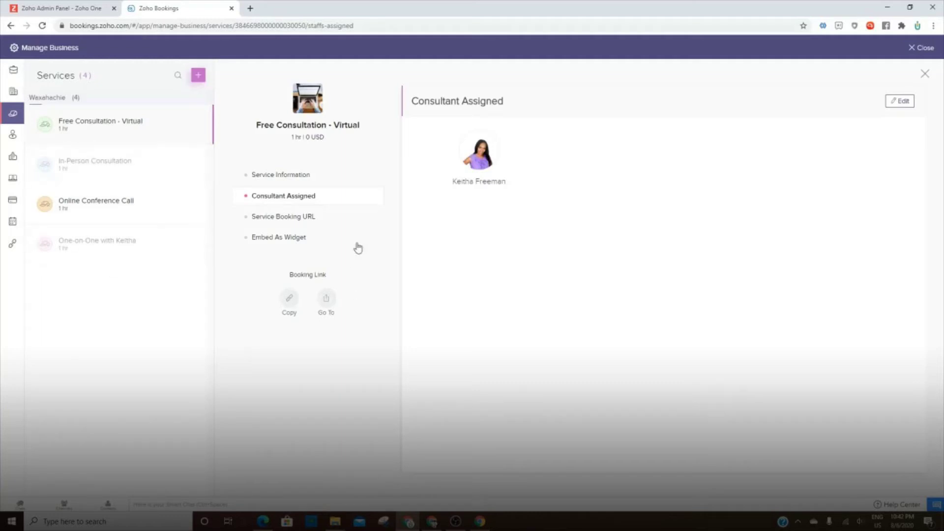
pyautogui.click(277, 239)
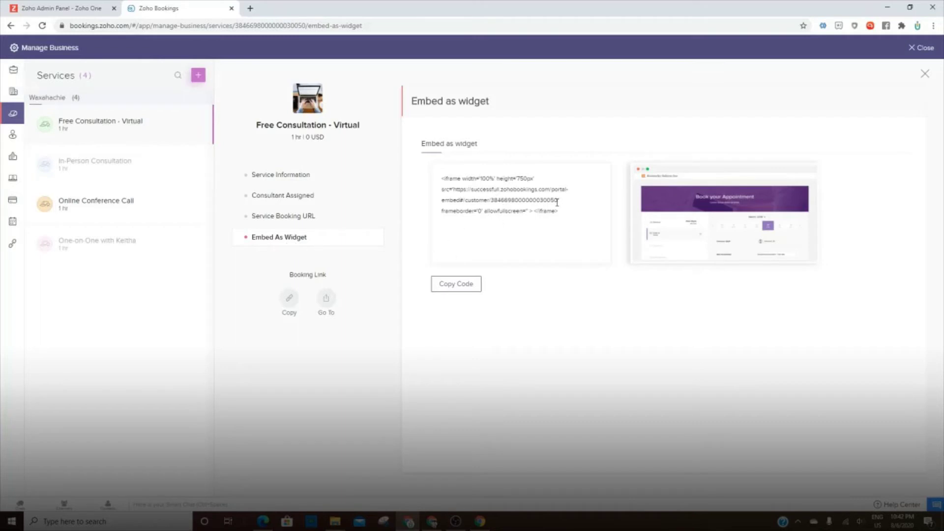
pyautogui.moveTo(442, 179); pyautogui.dragTo(565, 218)
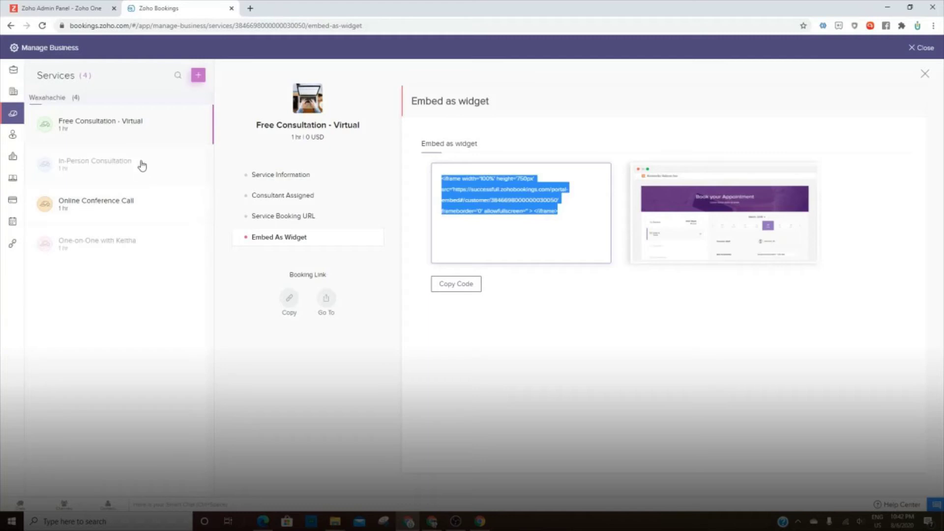
# - Review the consultant's booking URL and widget embed code, then go to the empty Resources page
pyautogui.click(13, 140)
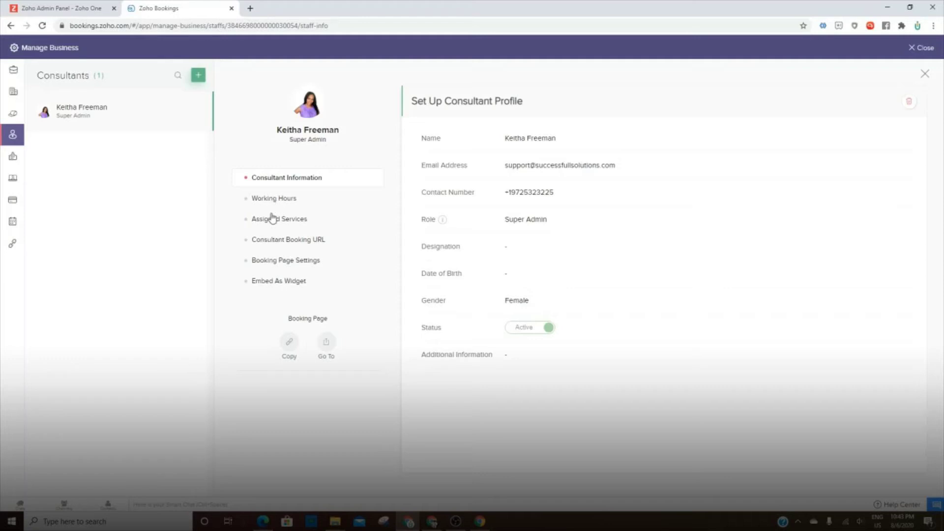
pyautogui.click(284, 244)
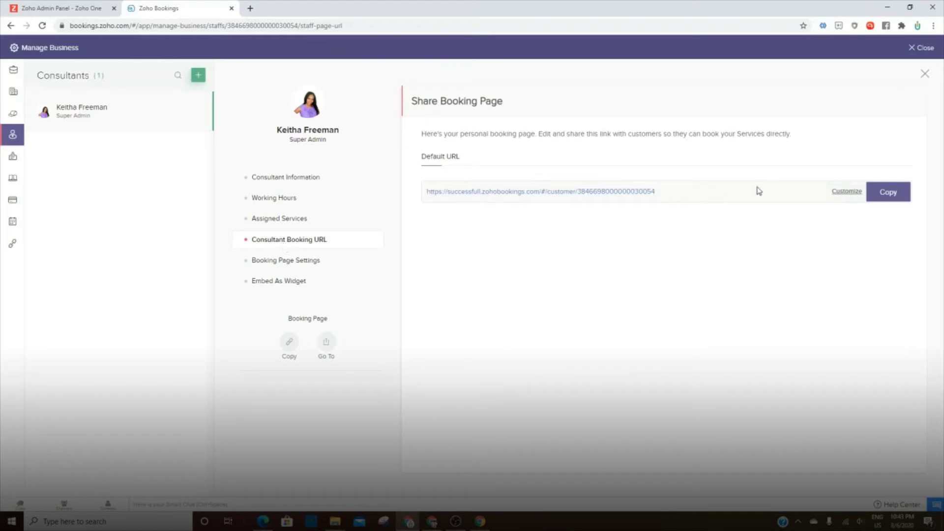
pyautogui.moveTo(656, 192); pyautogui.dragTo(438, 181)
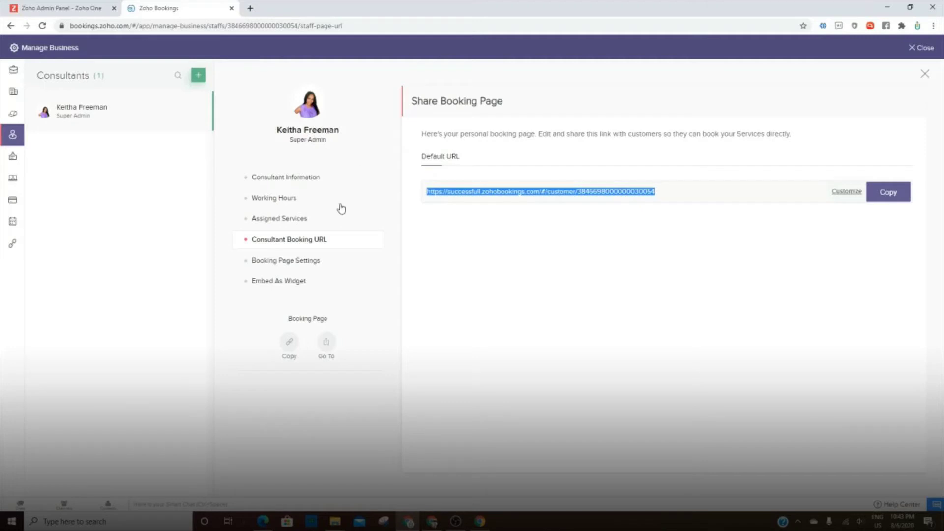
pyautogui.click(286, 281)
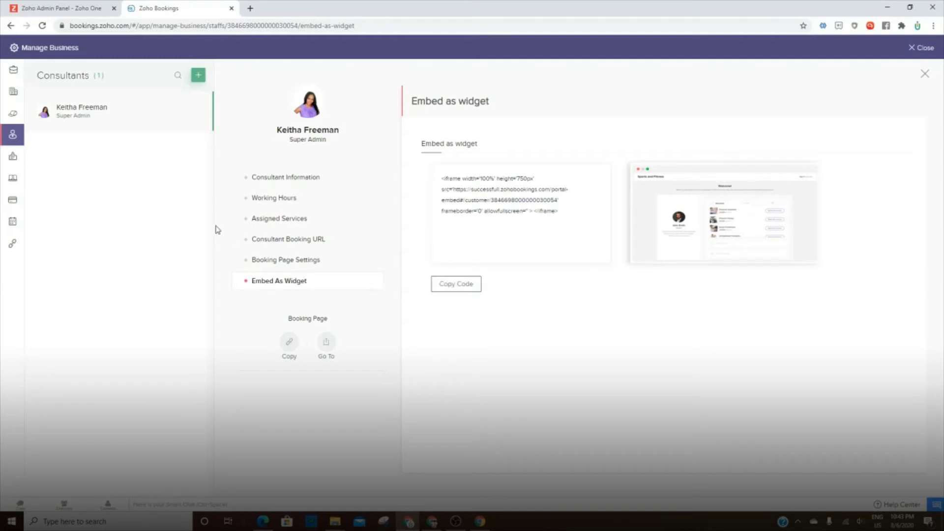
pyautogui.click(12, 157)
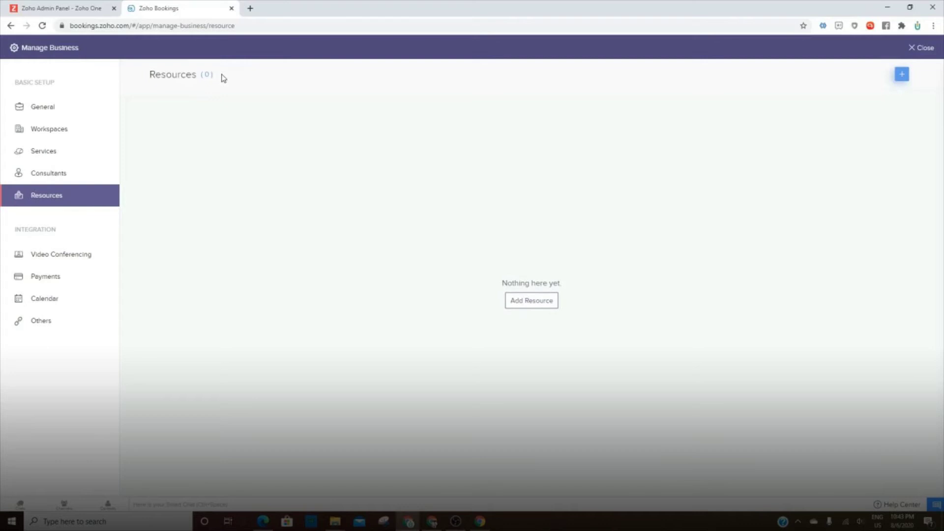
pyautogui.moveTo(221, 76); pyautogui.dragTo(151, 74)
pyautogui.click(154, 75)
pyautogui.tripleClick(150, 75)
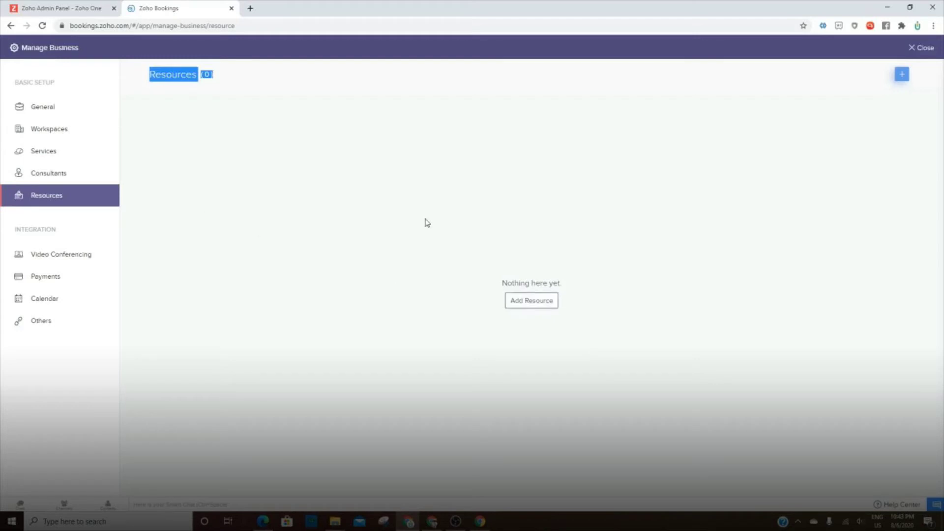
# - Check the Zoho Meeting video conferencing integration, then the Payments page with Stripe connected
pyautogui.click(59, 265)
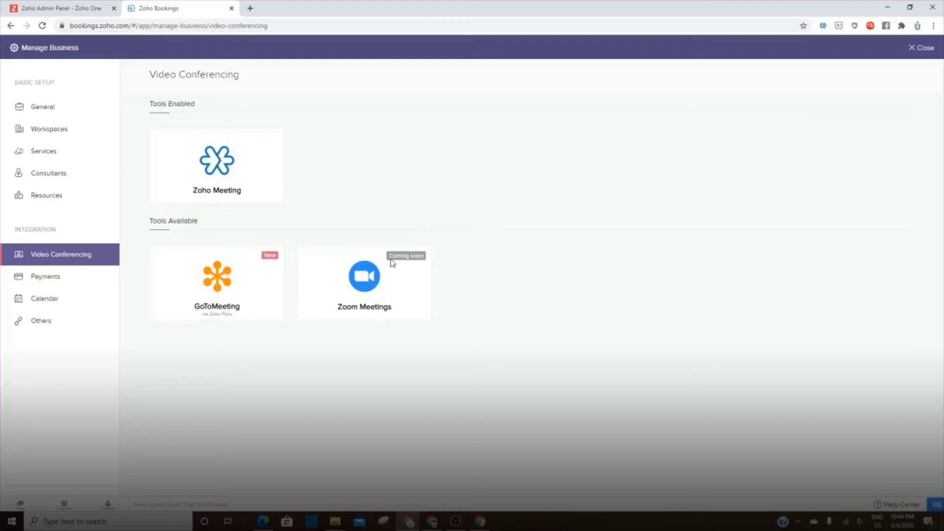
pyautogui.moveTo(170, 173)
pyautogui.moveTo(227, 177)
pyautogui.click(49, 283)
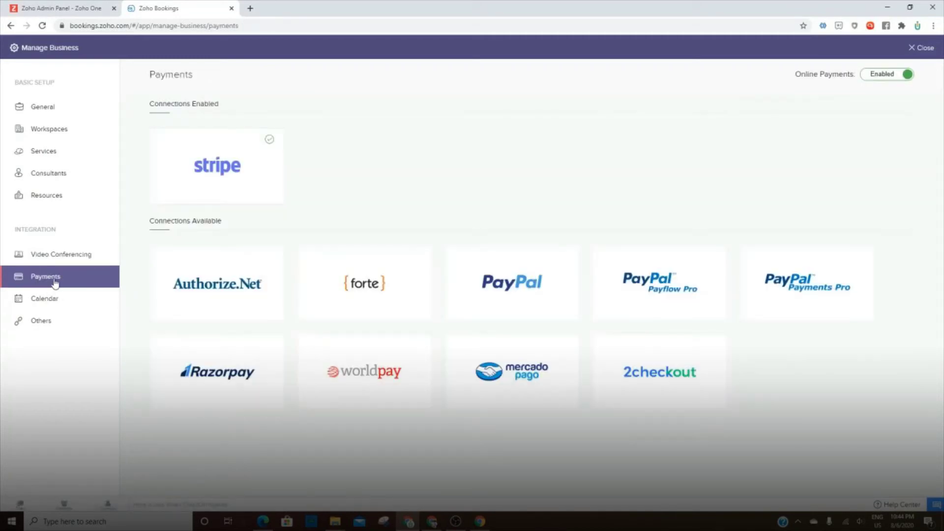
pyautogui.moveTo(711, 291)
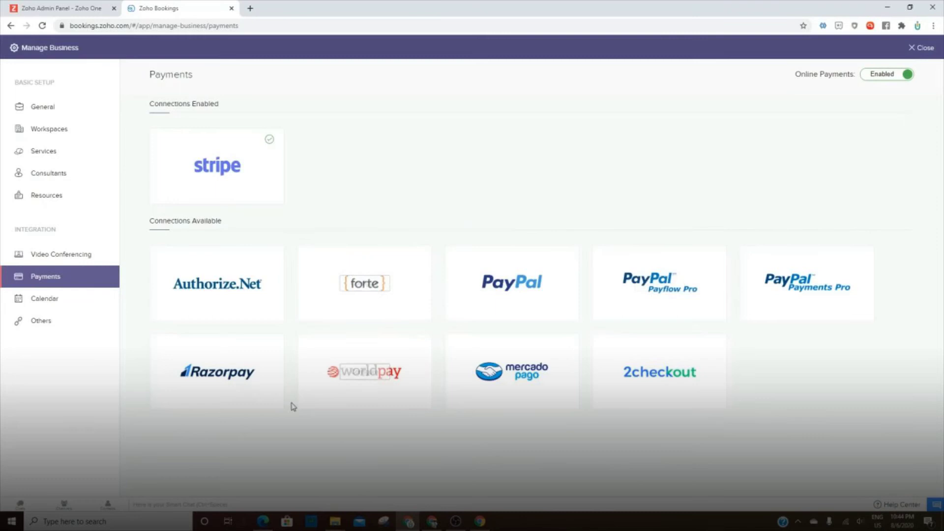
# - Review Zoho Calendar under Calendar integrations, then Other Integrations showing Zoho CRM Contact connected
pyautogui.click(58, 301)
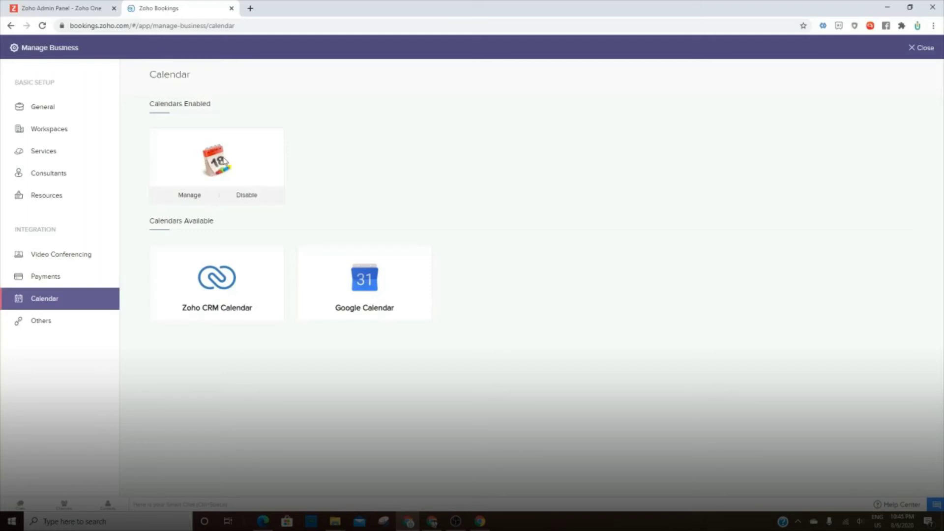
pyautogui.click(191, 199)
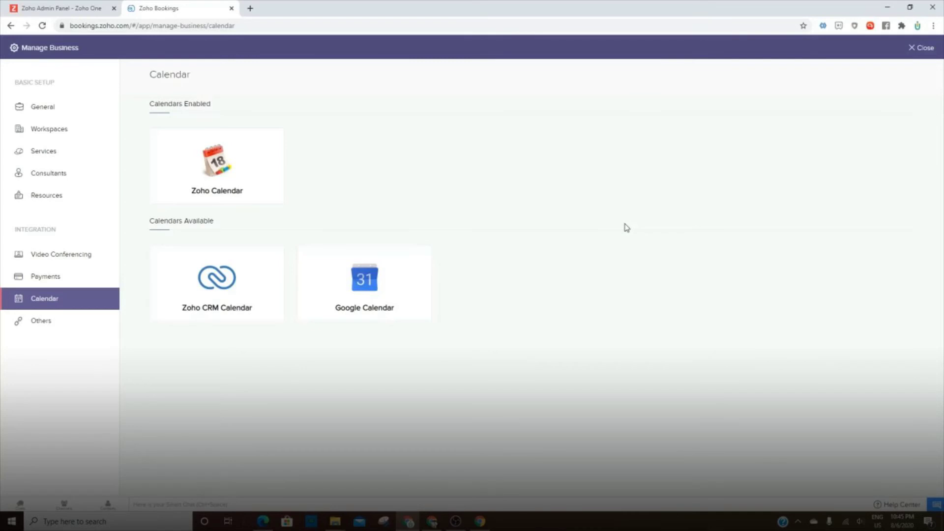
pyautogui.click(38, 324)
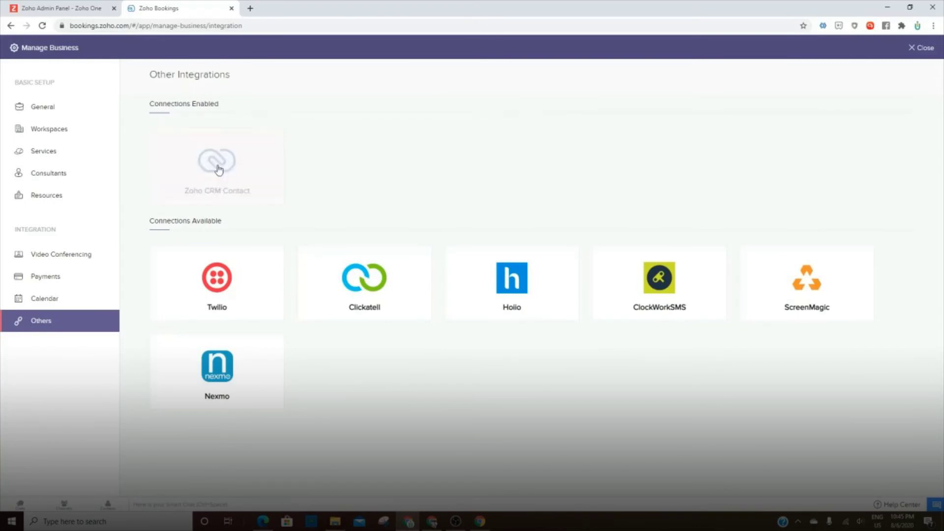
pyautogui.moveTo(187, 282)
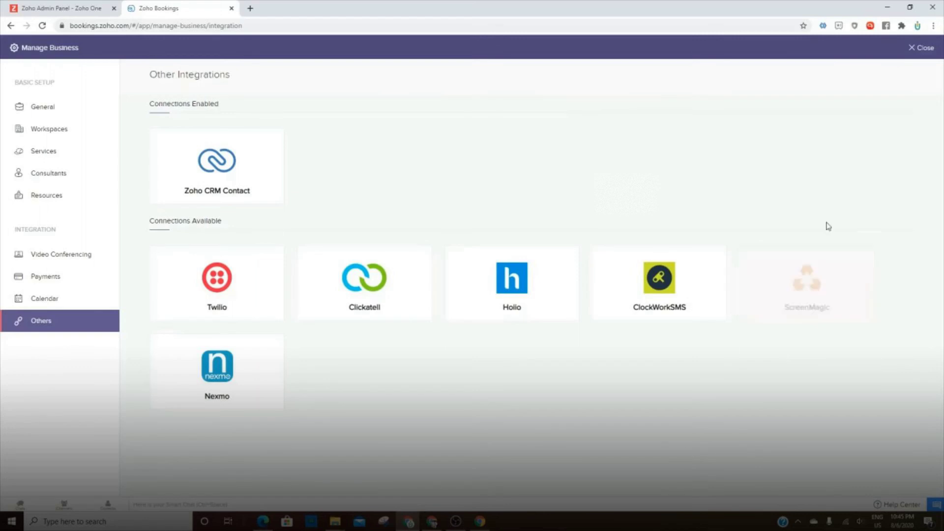
# - Exit Manage Business and open the November 2019 Bookings Report, keeping Month range and checking workspaces
pyautogui.click(920, 49)
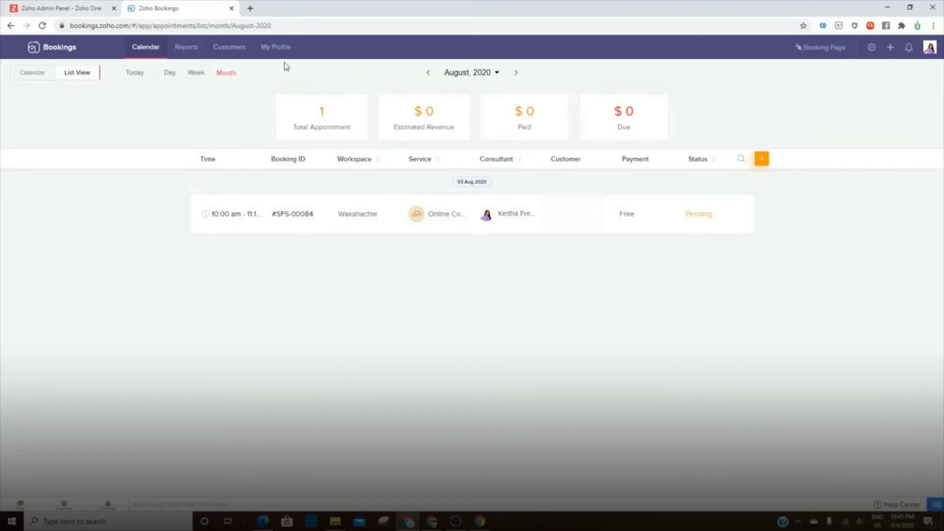
pyautogui.click(190, 49)
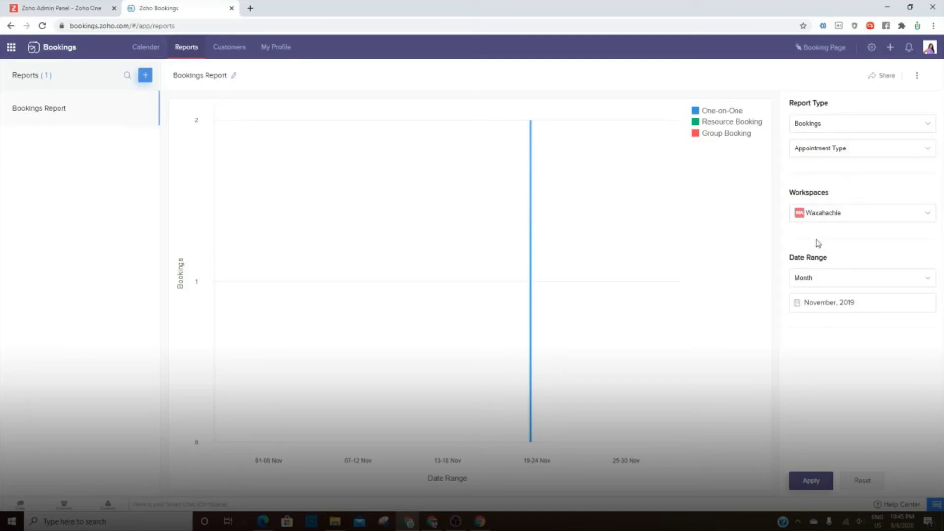
pyautogui.click(860, 283)
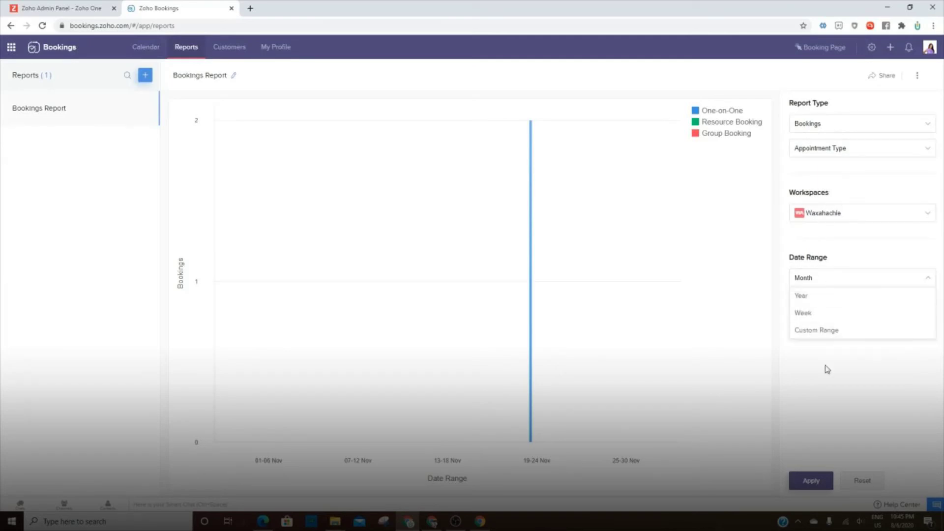
pyautogui.click(820, 342)
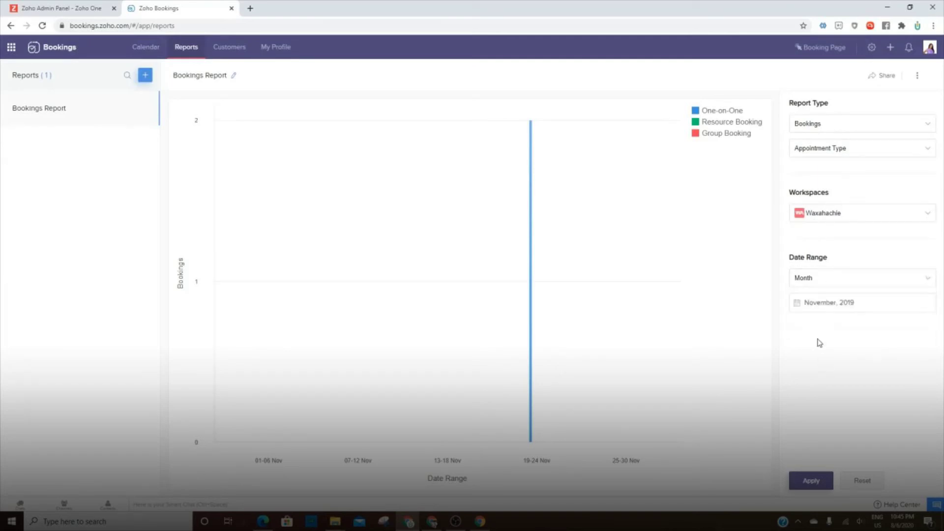
pyautogui.click(825, 213)
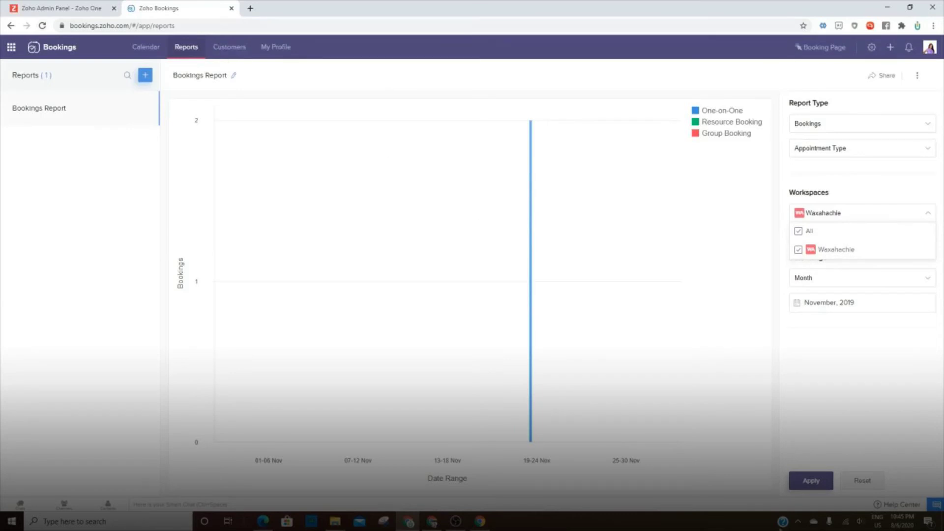
pyautogui.click(35, 122)
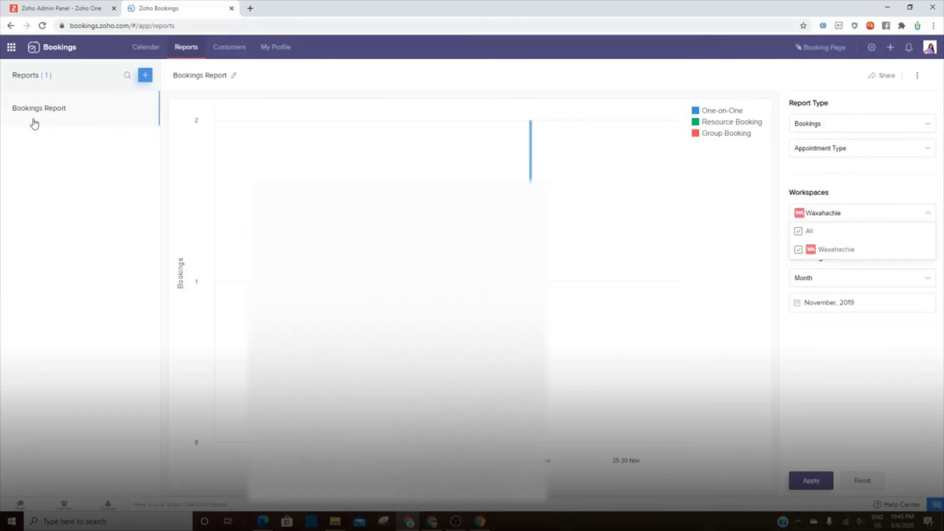
# - Open the Customers tab and scroll through the 80 guest customers with $0.00 revenue
pyautogui.click(226, 47)
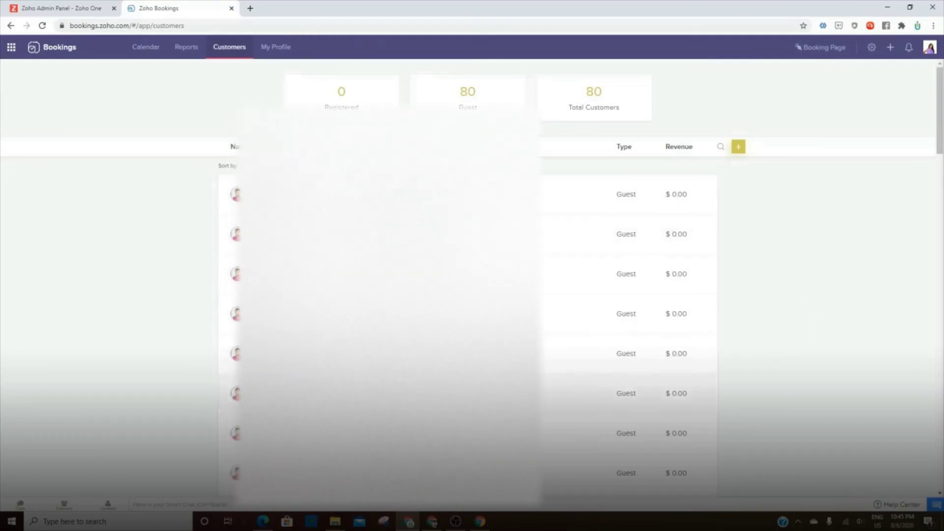
pyautogui.scroll(-1, 556, 279)
pyautogui.scroll(2, 553, 282)
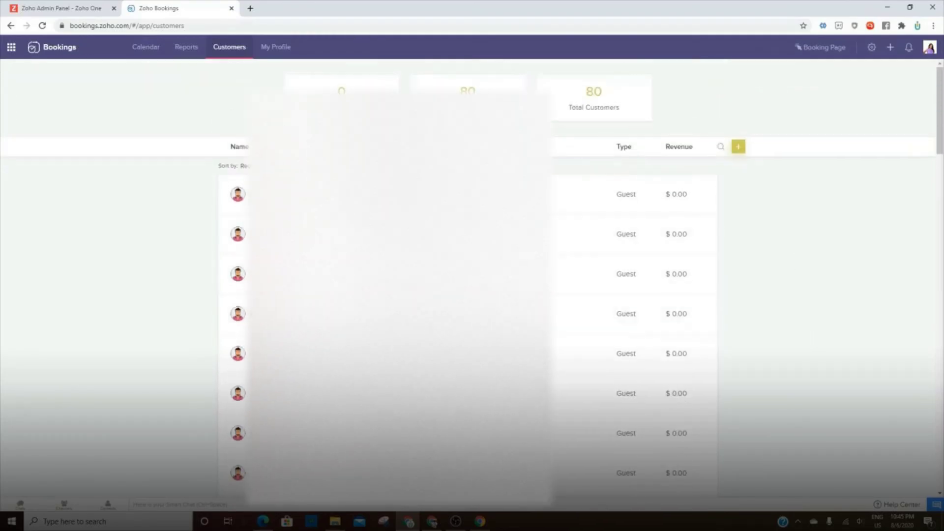
# - Show the Super Admin's My Profile page with general information and Active status
pyautogui.click(274, 52)
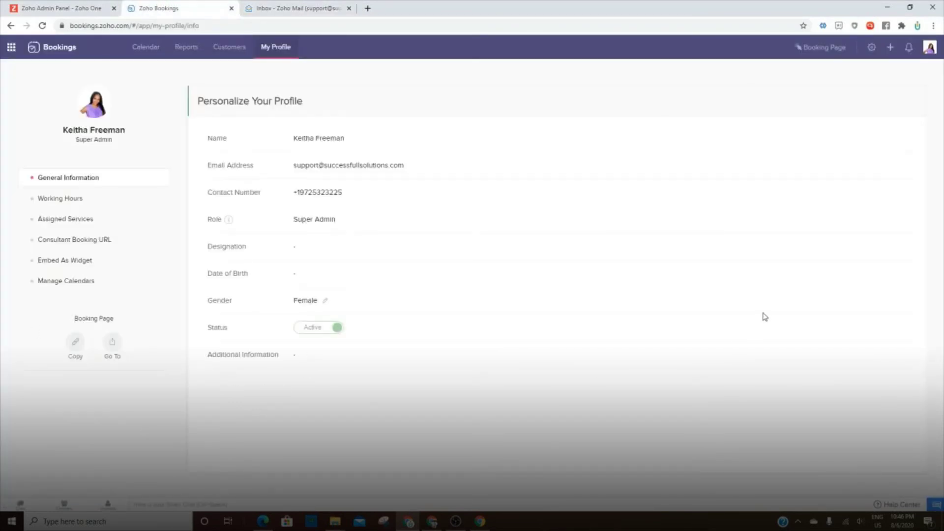
# - Load the Successfull Solutions site in a new tab and accept its cookie notice
pyautogui.click(367, 9)
pyautogui.write('suc')
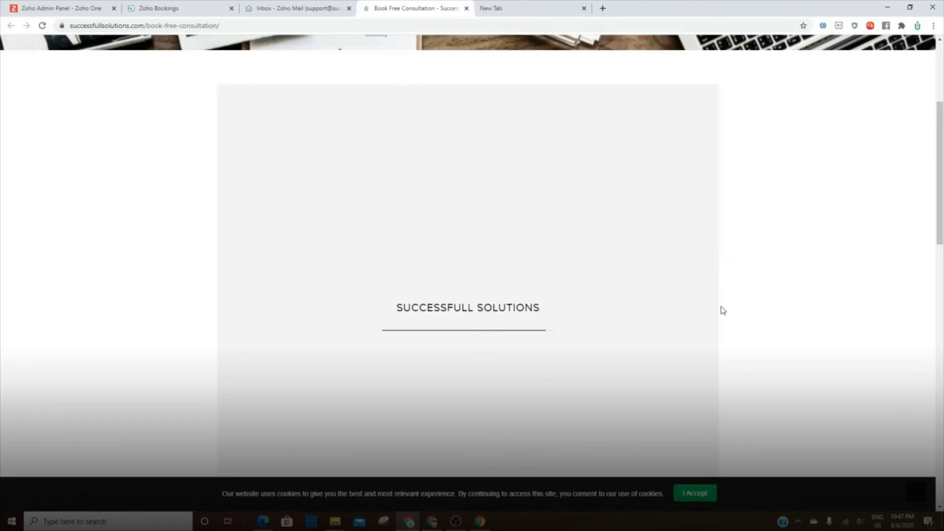
pyautogui.click(695, 493)
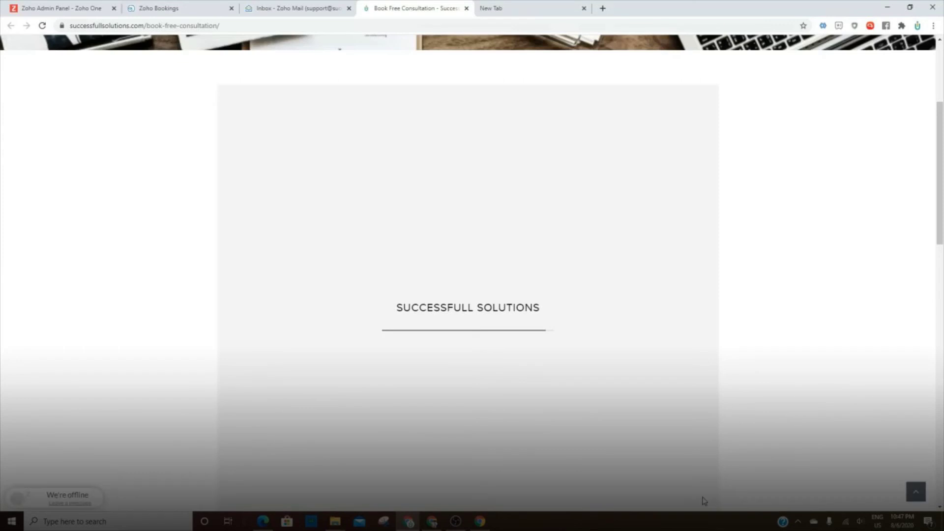
pyautogui.moveTo(940, 137); pyautogui.dragTo(940, 246)
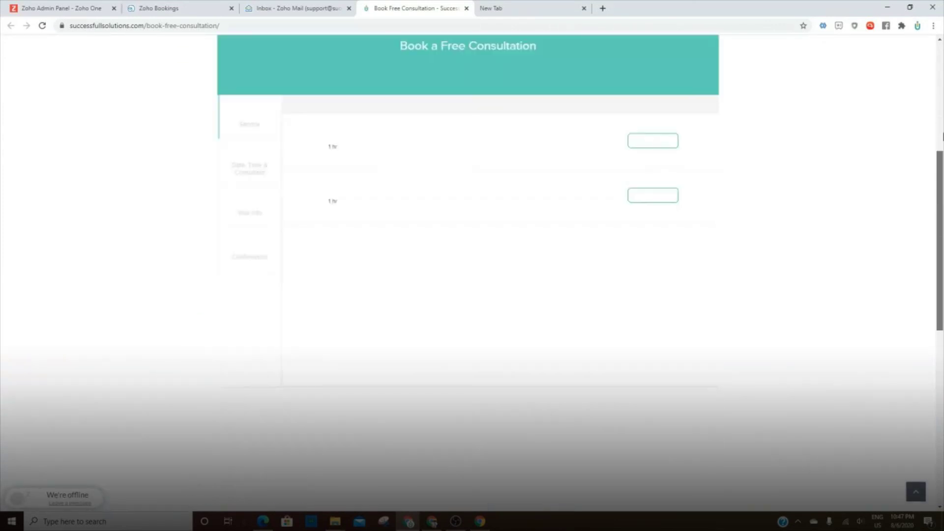
# - Choose Free Consultation - Virtual, review time zones, and book 10:00 am on Friday 7 August 2020
pyautogui.scroll(2, 546, 182)
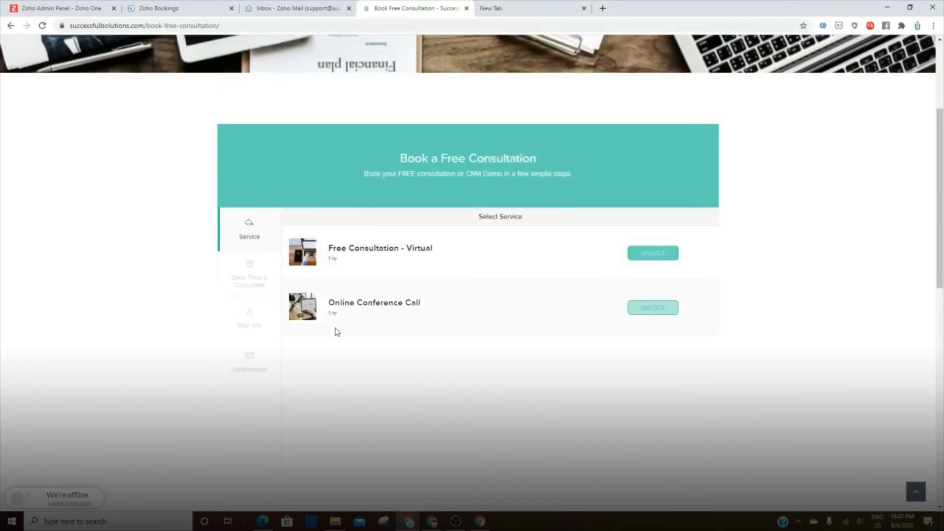
pyautogui.click(653, 254)
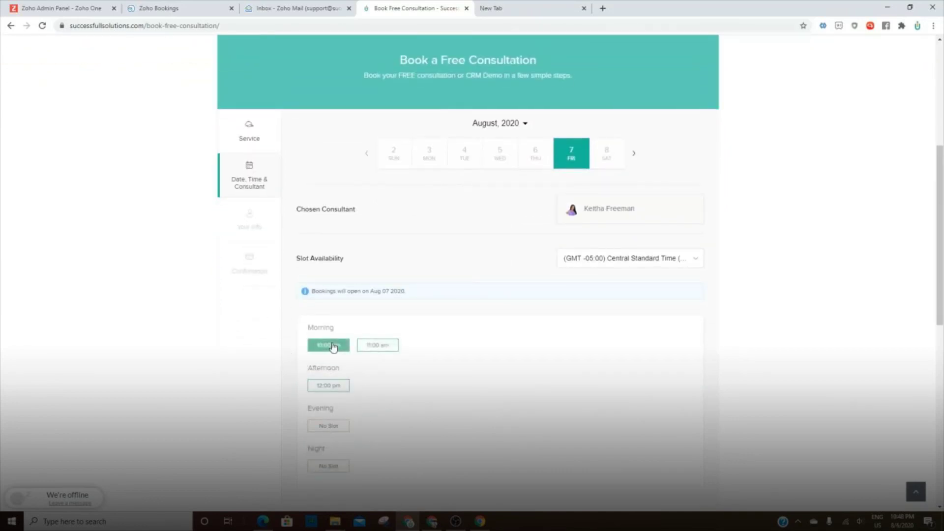
pyautogui.click(376, 346)
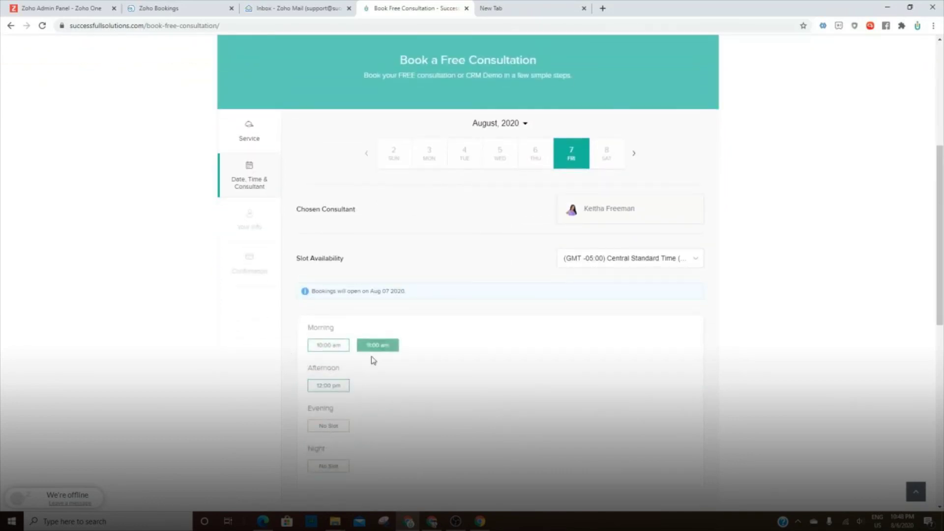
pyautogui.click(626, 262)
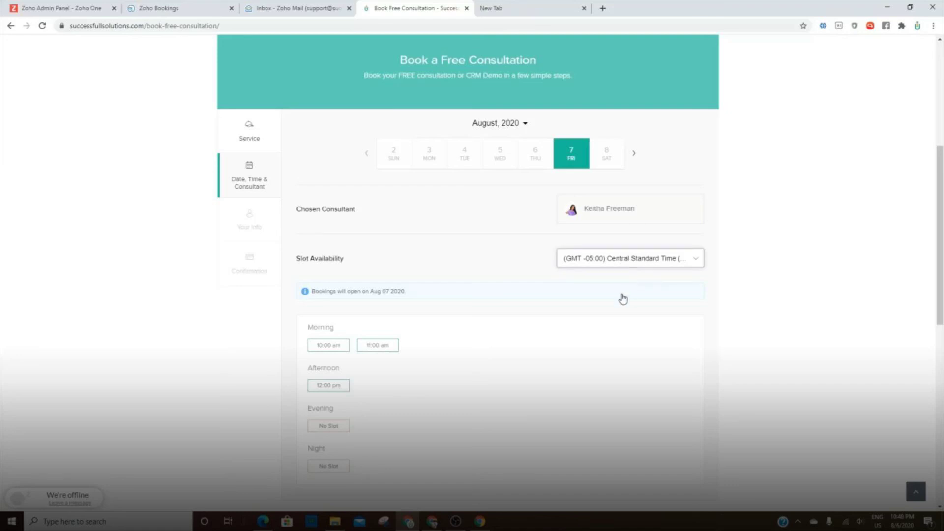
pyautogui.click(622, 258)
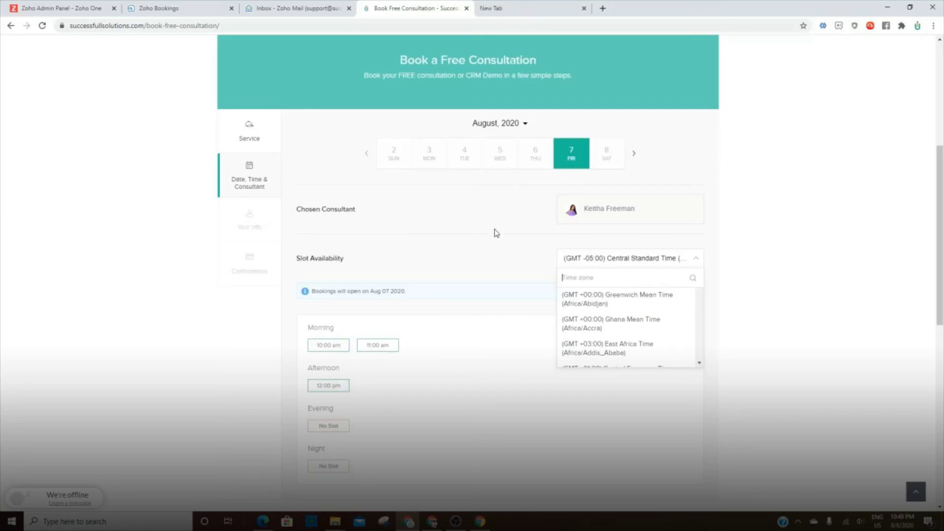
pyautogui.click(328, 345)
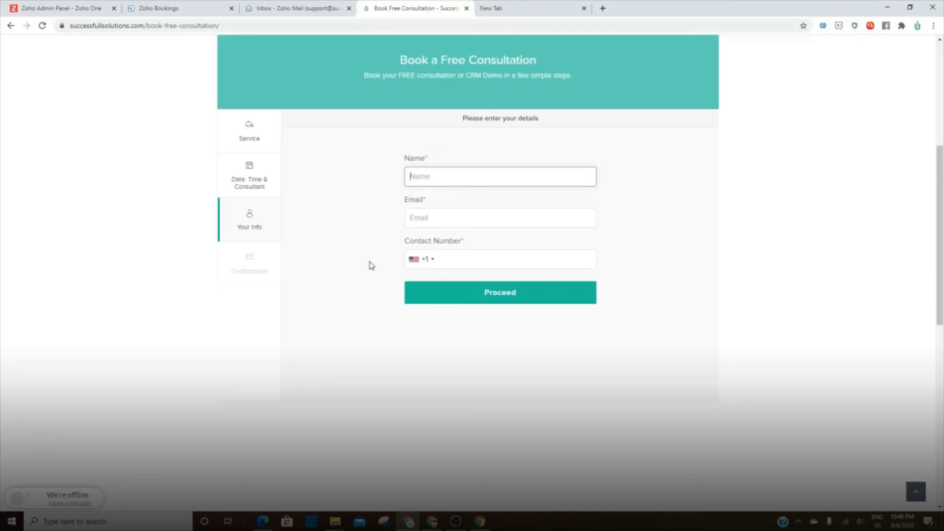
# - Close the unused blank New Tab, keeping the Your Info booking form in view
pyautogui.click(584, 9)
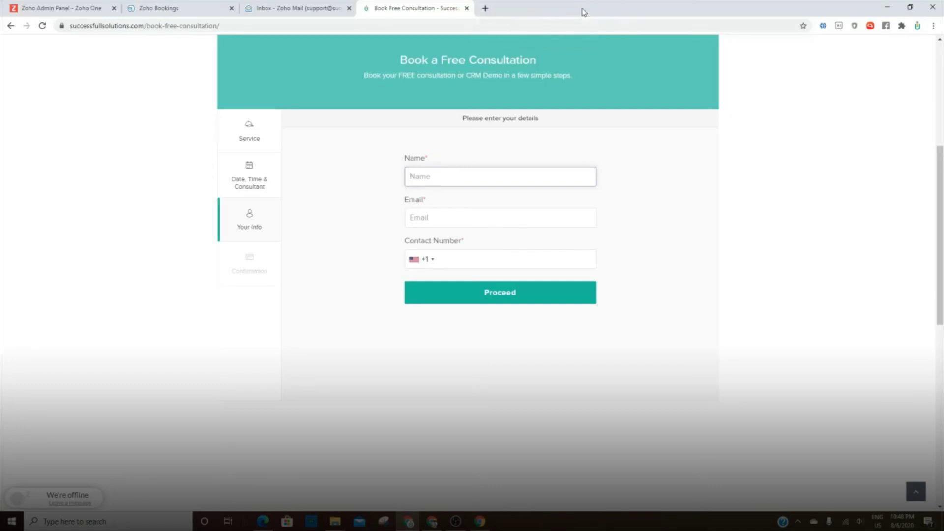